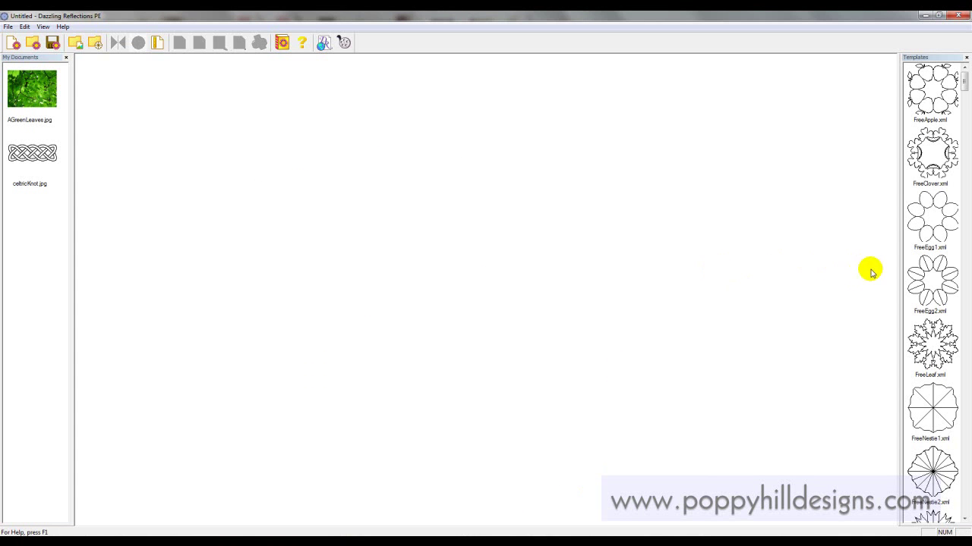
Widen the template library, choose the FreeClover.xml template and fill it with AGreenLeaves.jpg.
{"action": "left_click_drag", "start_coordinate": [898, 277], "coordinate": [623, 275]}
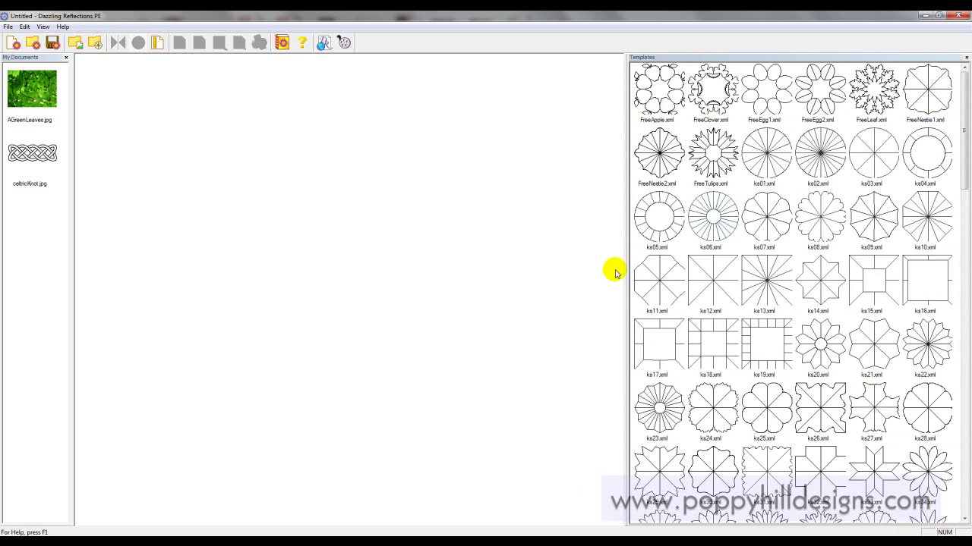
{"action": "left_click", "coordinate": [710, 109]}
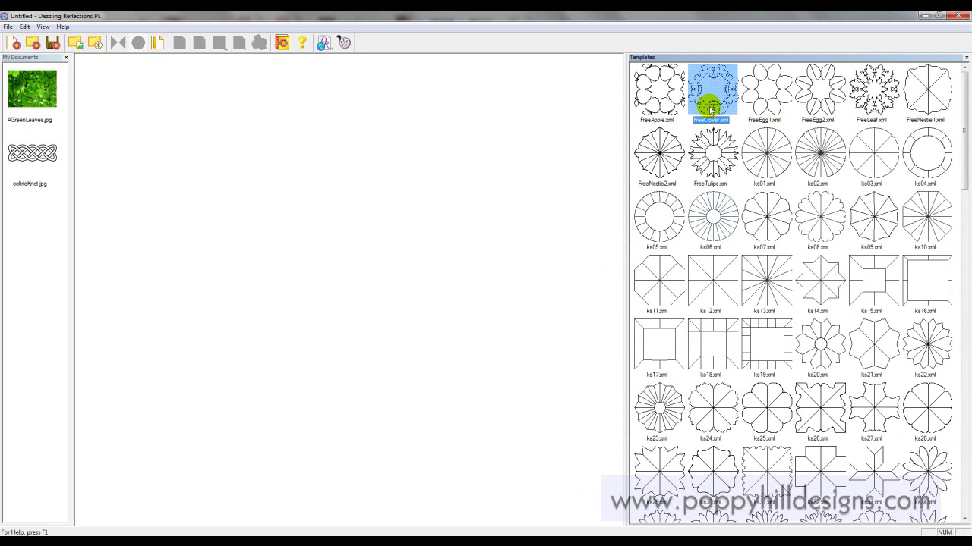
{"action": "left_click", "coordinate": [38, 93]}
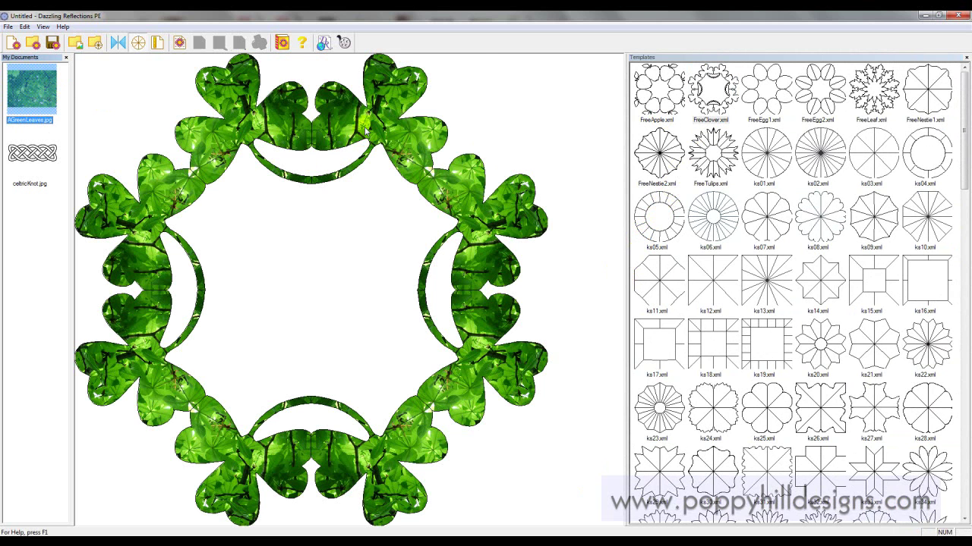
Move, rotate and resize the leaf image within one clover segment to change the reflected pattern around the frame.
{"action": "left_click", "coordinate": [367, 131]}
{"action": "left_click_drag", "start_coordinate": [397, 189], "coordinate": [396, 243]}
{"action": "left_click_drag", "start_coordinate": [325, 187], "coordinate": [295, 157]}
{"action": "left_click_drag", "start_coordinate": [194, 208], "coordinate": [169, 145]}
{"action": "left_click_drag", "start_coordinate": [347, 222], "coordinate": [343, 199]}
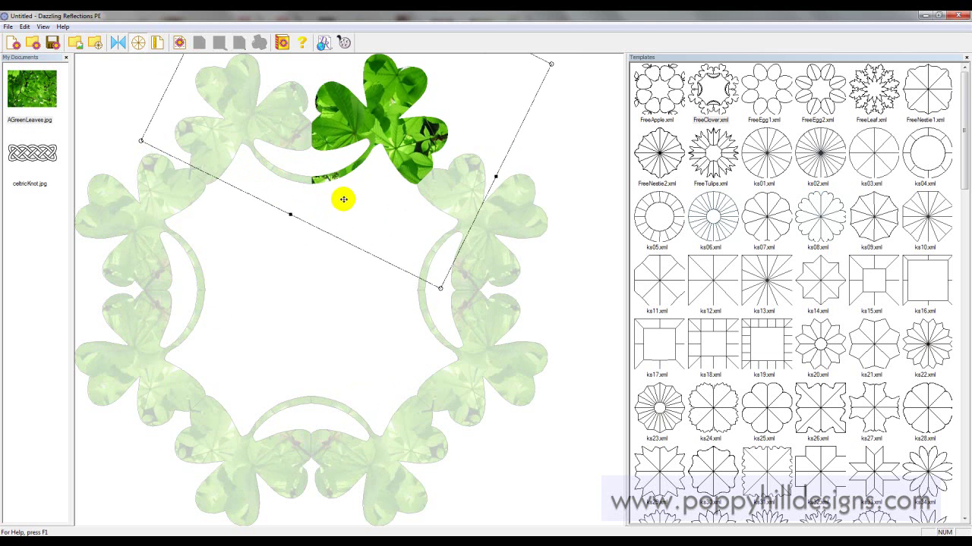
{"action": "left_click", "coordinate": [322, 289]}
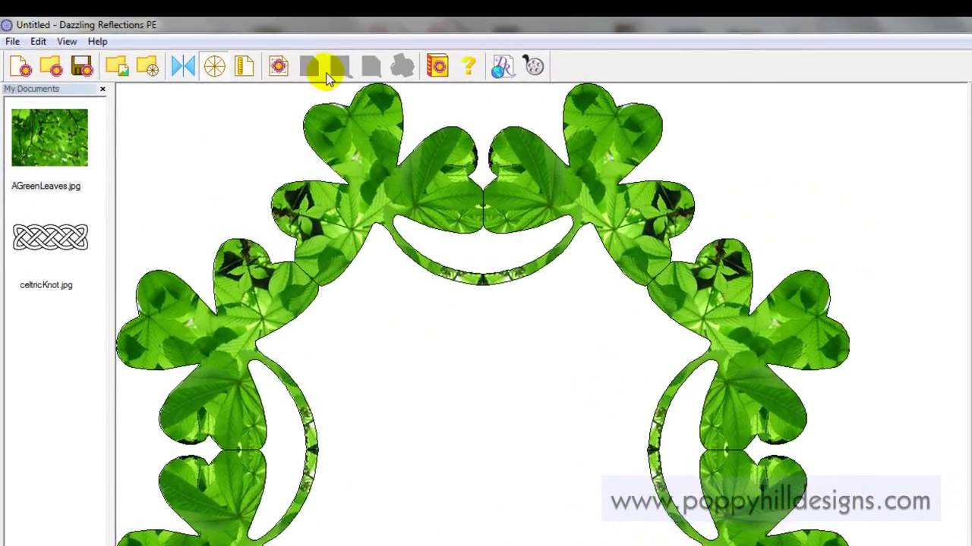
Check the clover frame in the page layout, return to the design, and inspect the export resolution settings without exporting.
{"action": "left_click", "coordinate": [279, 67]}
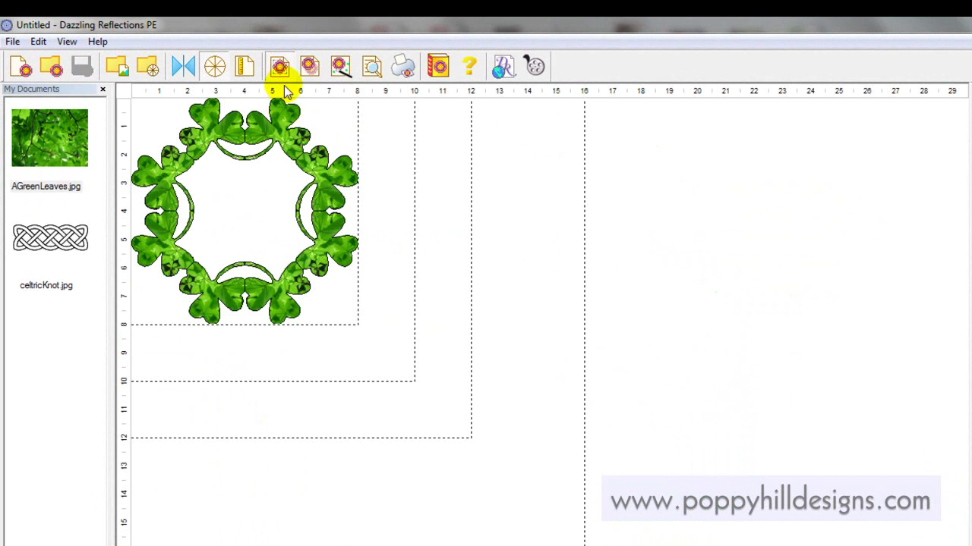
{"action": "left_click", "coordinate": [279, 67]}
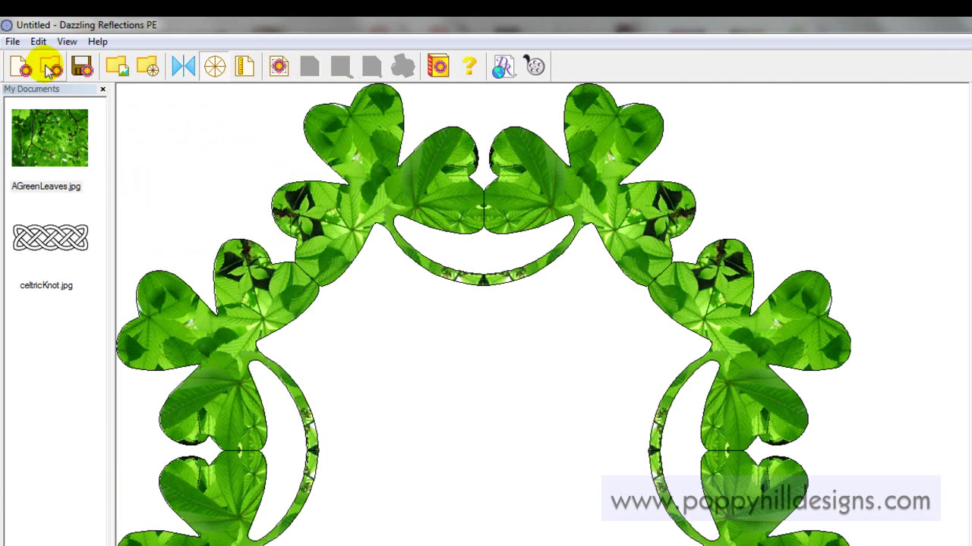
{"action": "left_click", "coordinate": [13, 42]}
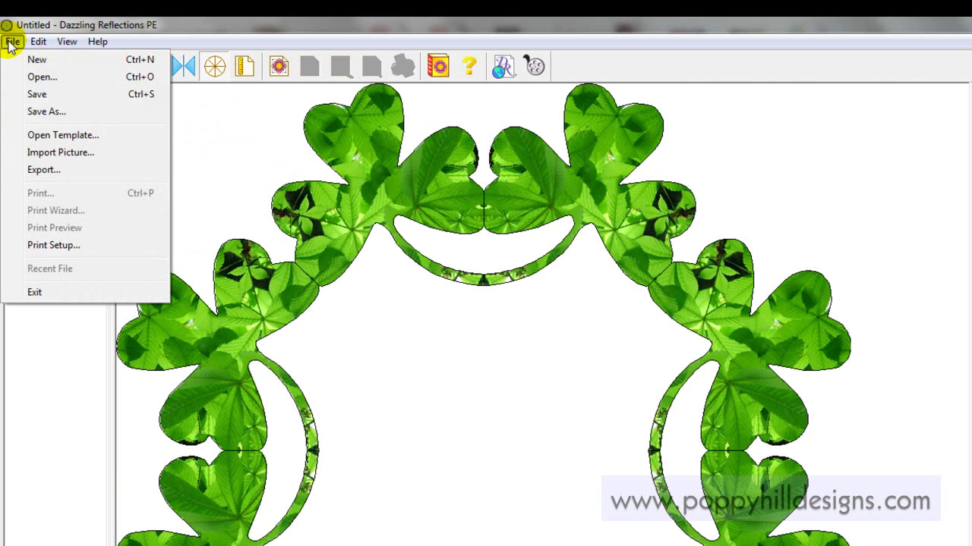
{"action": "left_click", "coordinate": [40, 171]}
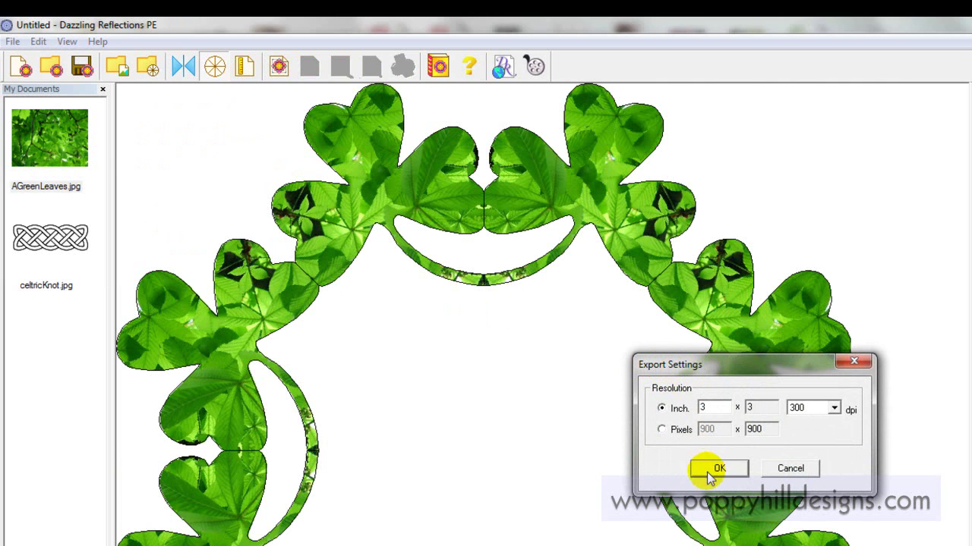
{"action": "left_click", "coordinate": [788, 471]}
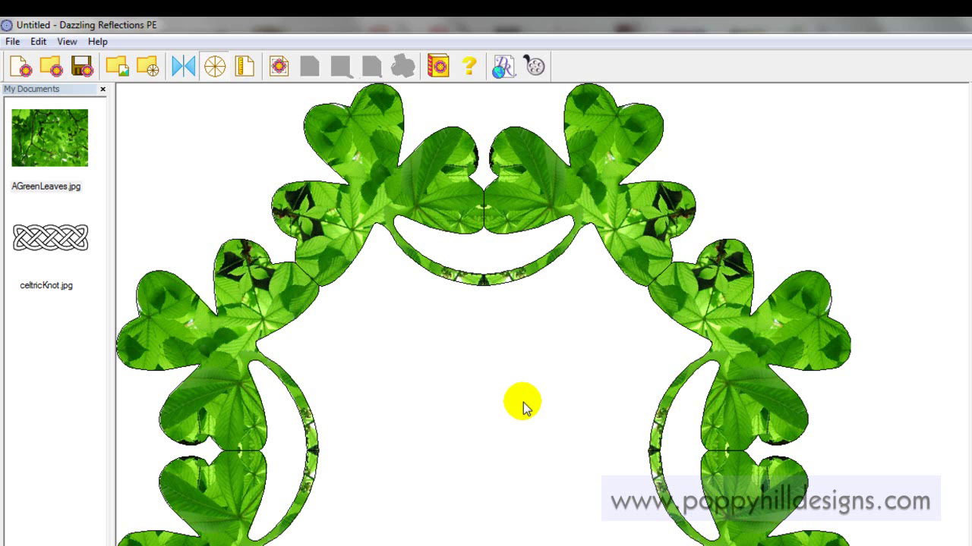
Start a new design with the square ks15.xml template and fill it with celtricKnot.jpg.
{"action": "left_click", "coordinate": [20, 67]}
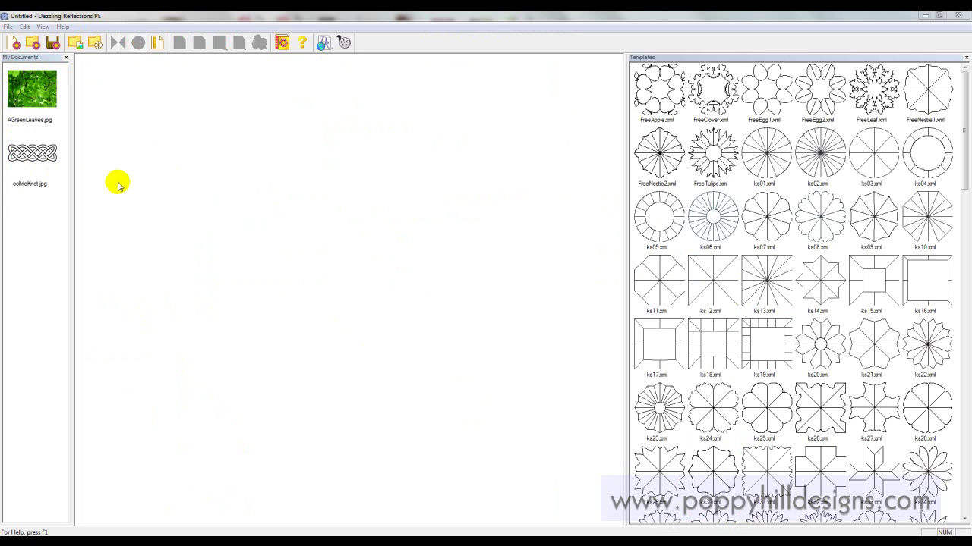
{"action": "left_click_drag", "start_coordinate": [961, 119], "coordinate": [967, 171]}
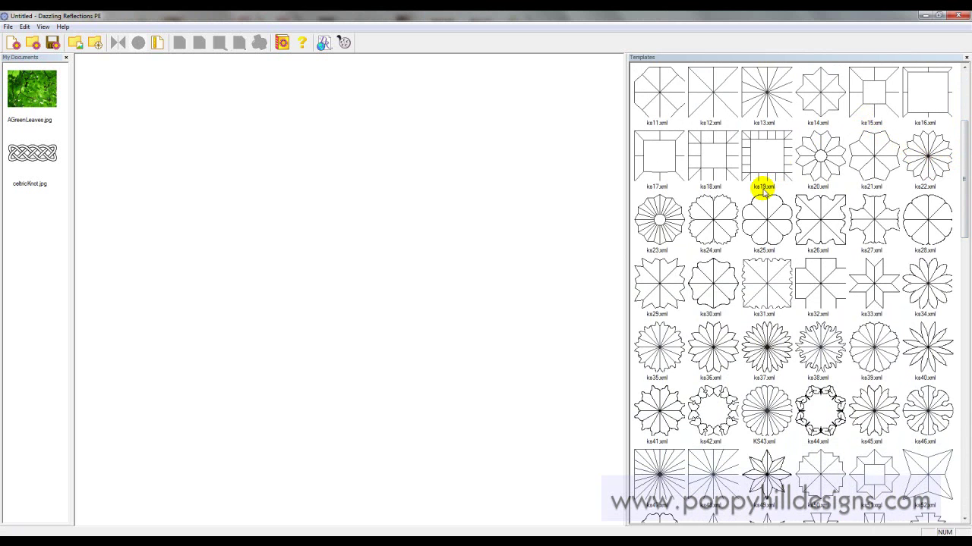
{"action": "left_click", "coordinate": [864, 114]}
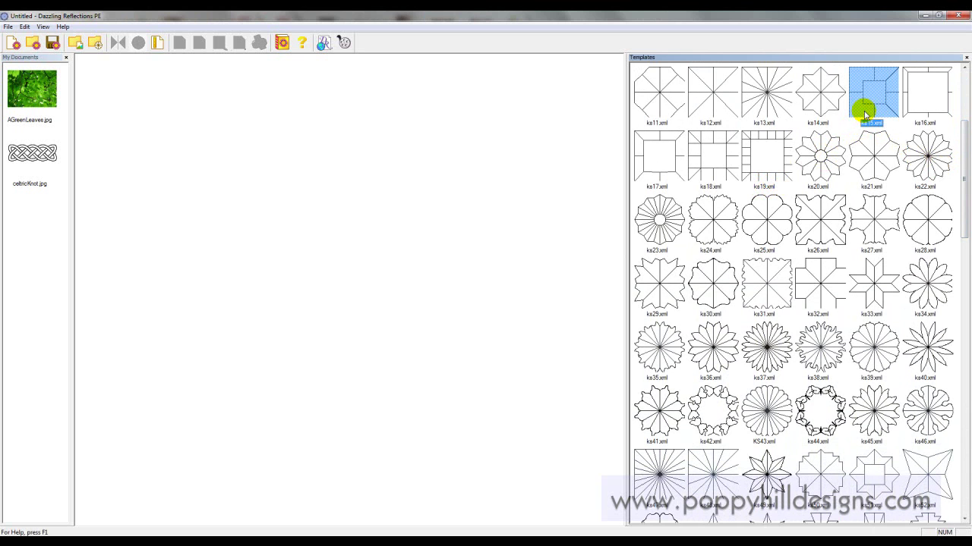
{"action": "left_click", "coordinate": [33, 156]}
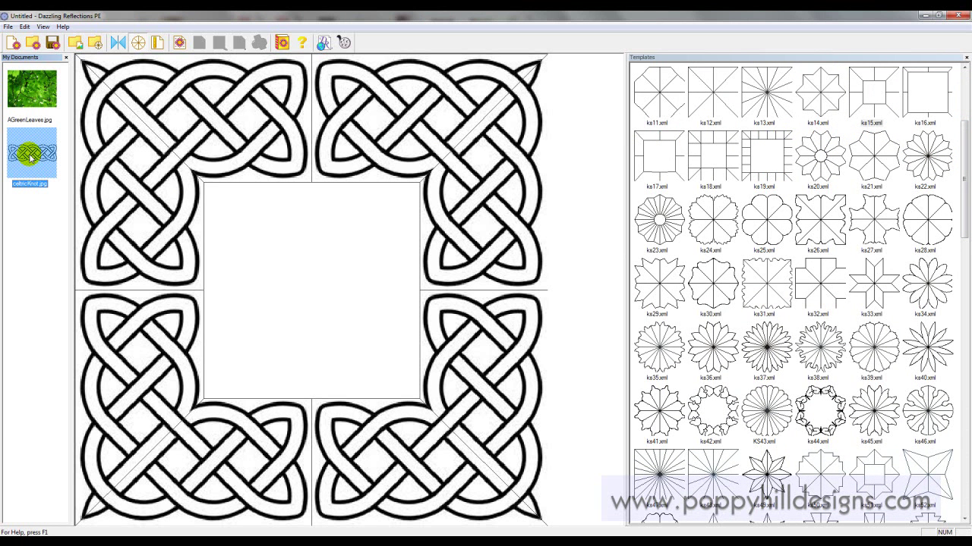
Shrink and reposition the knot so one whole knot fits along the segment's outer edge, and check it without the template lines.
{"action": "left_click", "coordinate": [371, 126]}
{"action": "left_click_drag", "start_coordinate": [456, 124], "coordinate": [358, 130]}
{"action": "left_click_drag", "start_coordinate": [383, 182], "coordinate": [398, 105]}
{"action": "left_click", "coordinate": [369, 242]}
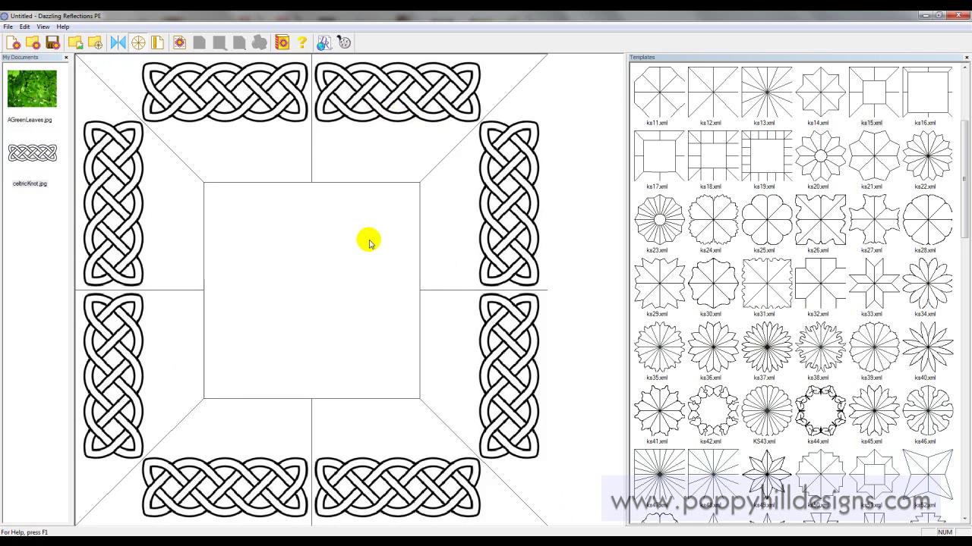
{"action": "left_click", "coordinate": [138, 43]}
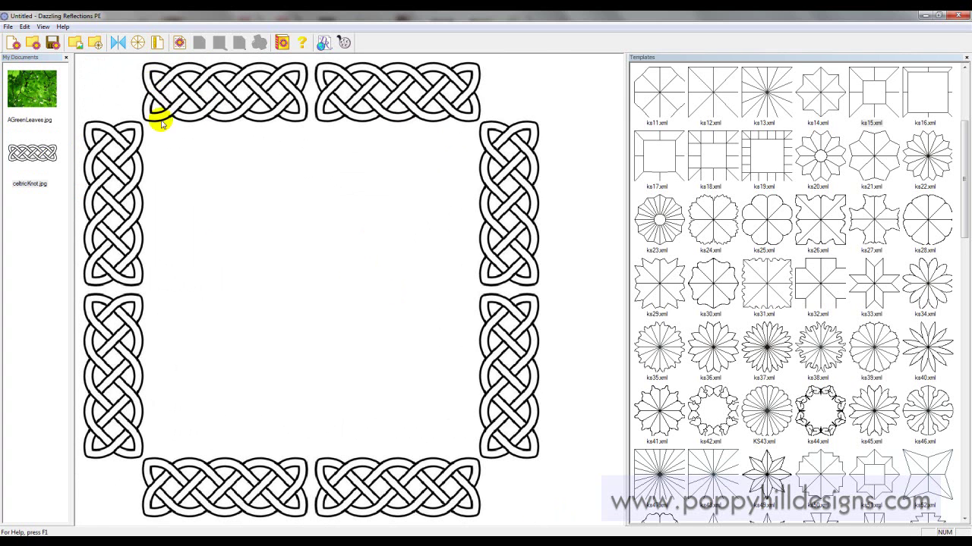
{"action": "left_click", "coordinate": [138, 42]}
Enlarge and shift the knot so its copies join into a continuous square border, and check it without the template lines.
{"action": "left_click", "coordinate": [412, 98]}
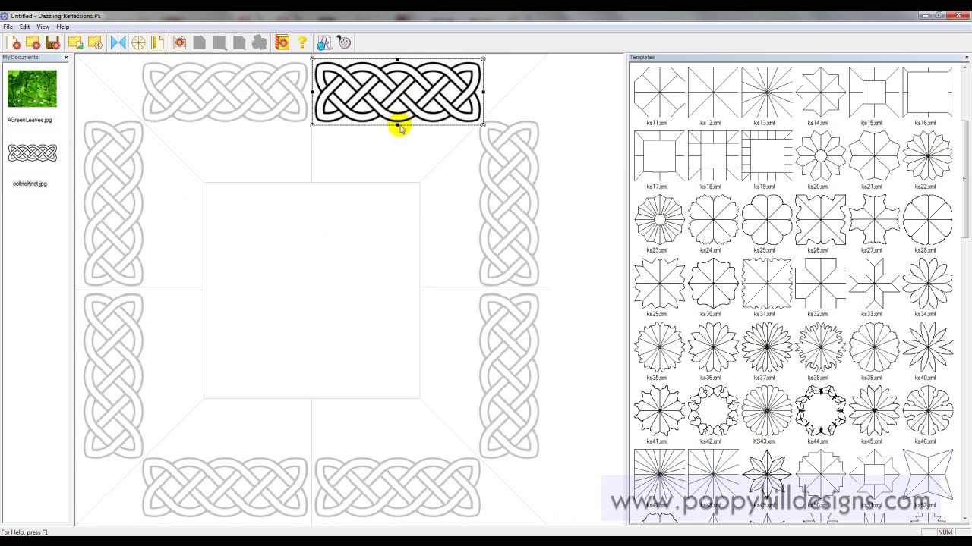
{"action": "mouse_move", "coordinate": [398, 125]}
{"action": "left_mouse_down"}
{"action": "mouse_move", "coordinate": [397, 139]}
{"action": "mouse_move", "coordinate": [410, 139]}
{"action": "left_mouse_up"}
{"action": "left_click", "coordinate": [347, 202]}
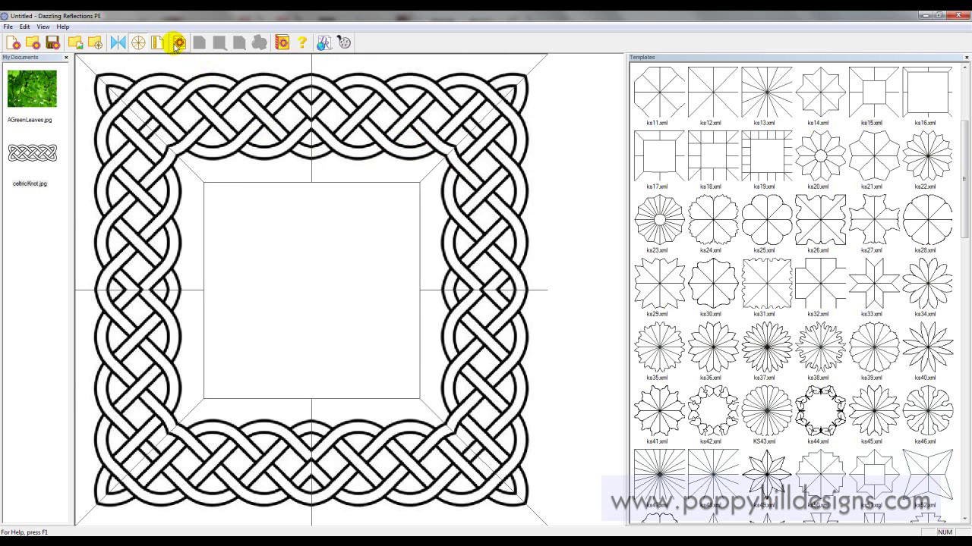
{"action": "left_click", "coordinate": [138, 43]}
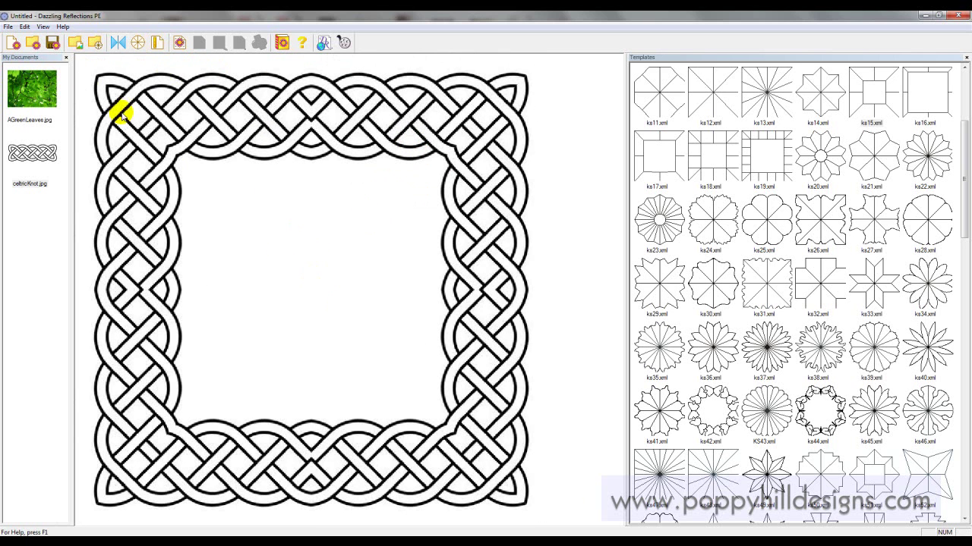
{"action": "left_click", "coordinate": [138, 43]}
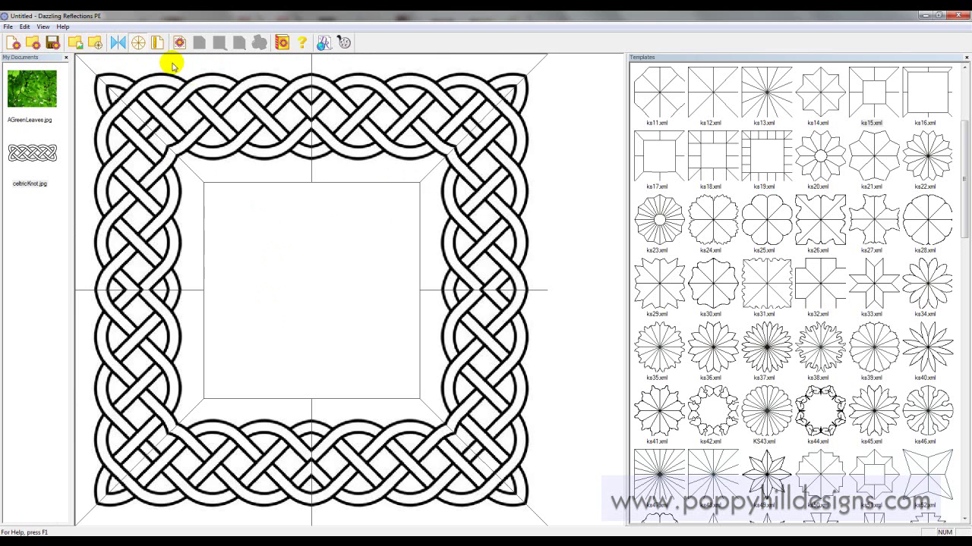
Switch the design to the ks19.xml template and shrink the repositioned knot into a narrow band along the outer edge.
{"action": "left_click", "coordinate": [750, 176]}
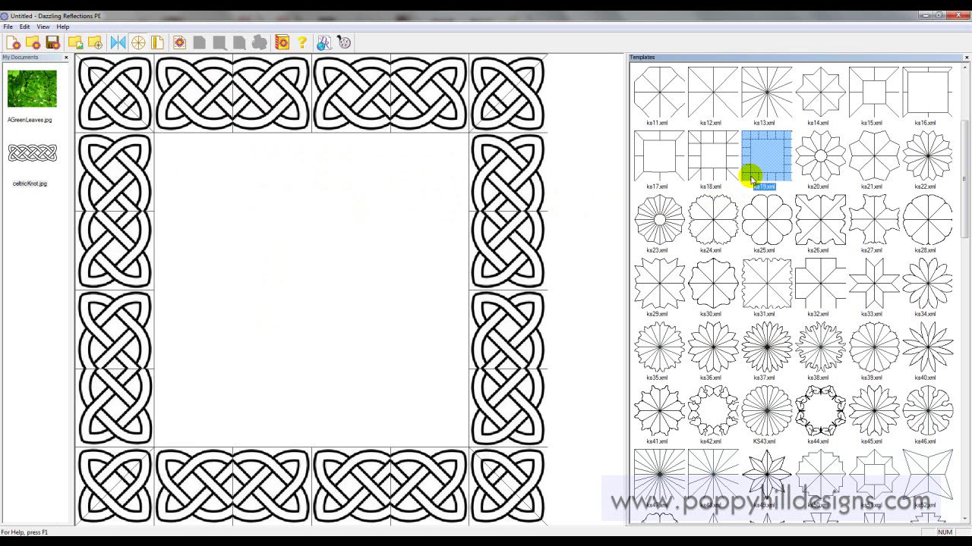
{"action": "left_click", "coordinate": [368, 94]}
{"action": "left_click_drag", "start_coordinate": [377, 91], "coordinate": [317, 96]}
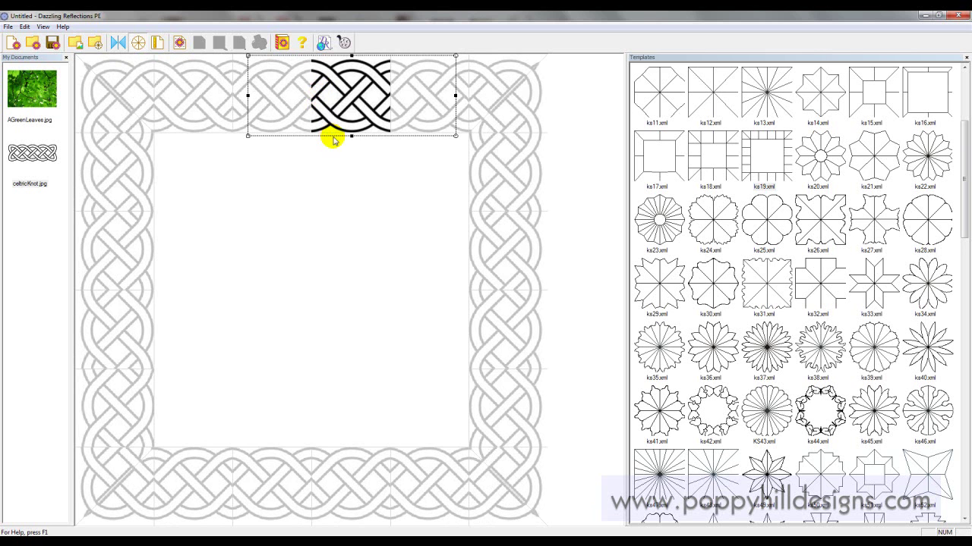
{"action": "left_click_drag", "start_coordinate": [351, 137], "coordinate": [343, 77]}
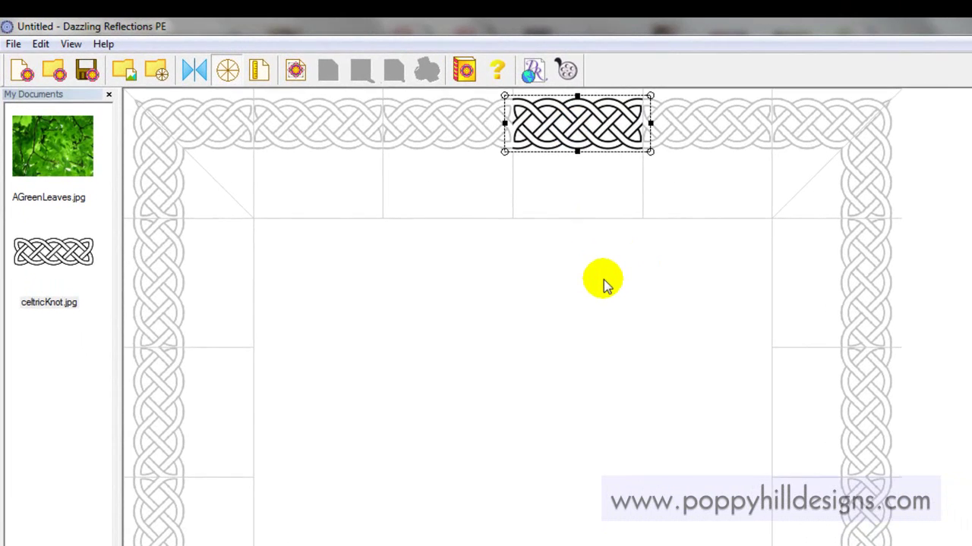
{"action": "left_click", "coordinate": [602, 278]}
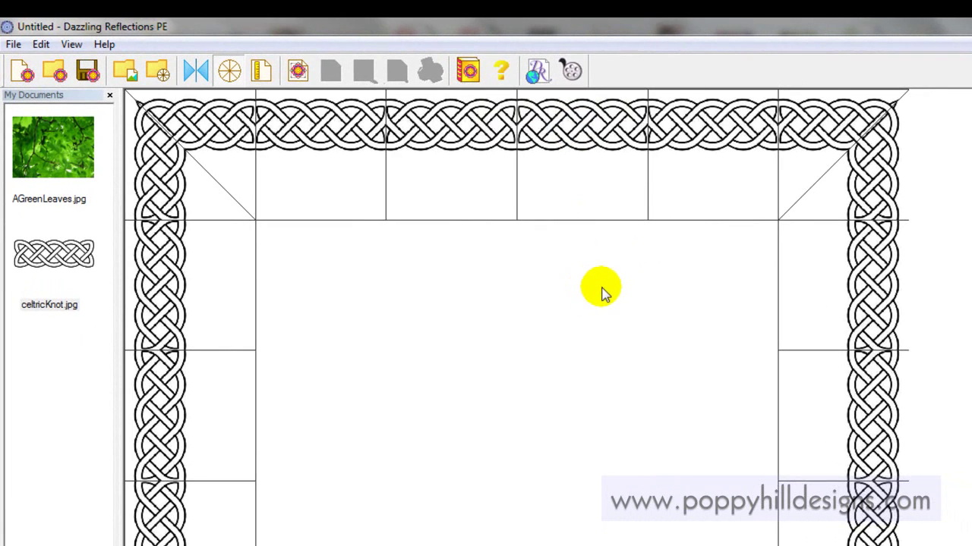
Hide the template lines and fine-tune the knot's size and position in its segment to change how the border's repeats join.
{"action": "left_click", "coordinate": [229, 71]}
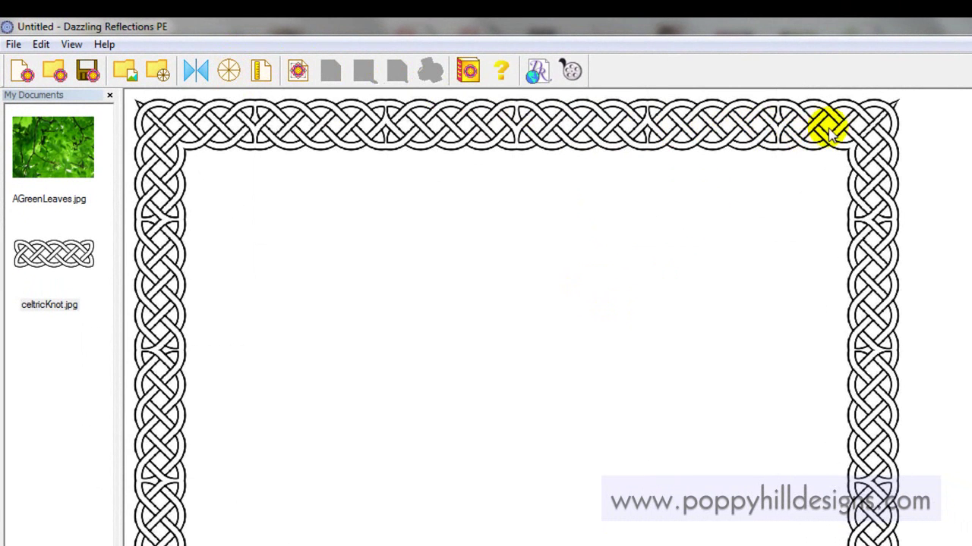
{"action": "left_click", "coordinate": [568, 131]}
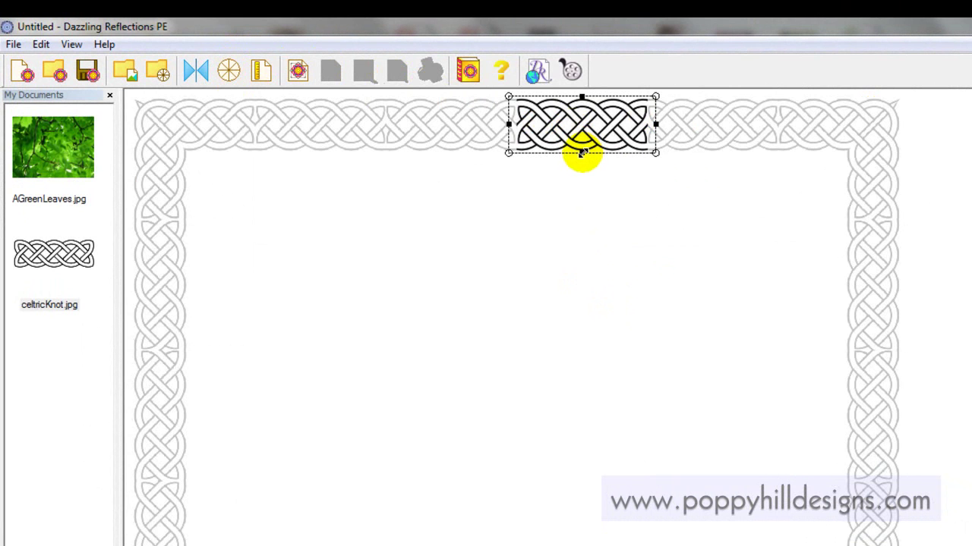
{"action": "left_click", "coordinate": [582, 184]}
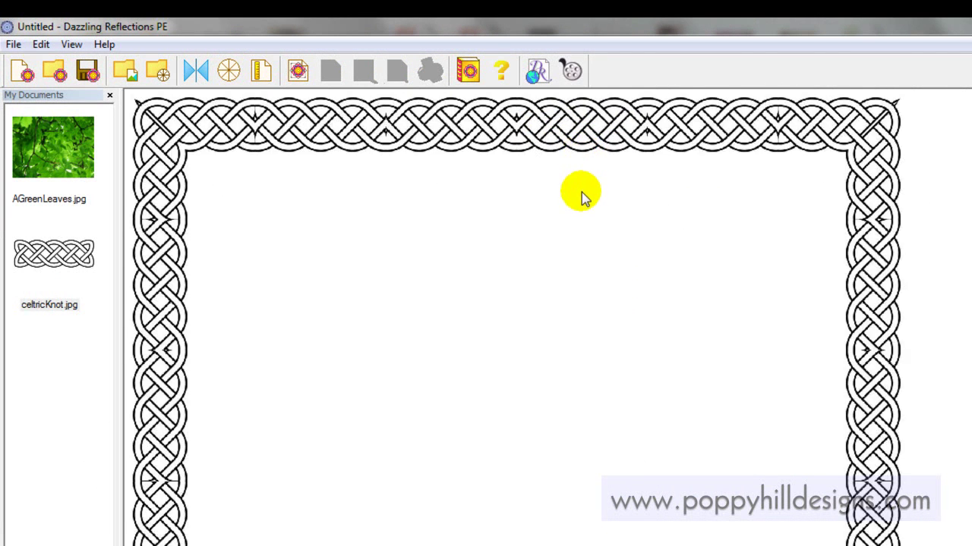
{"action": "left_click", "coordinate": [568, 135]}
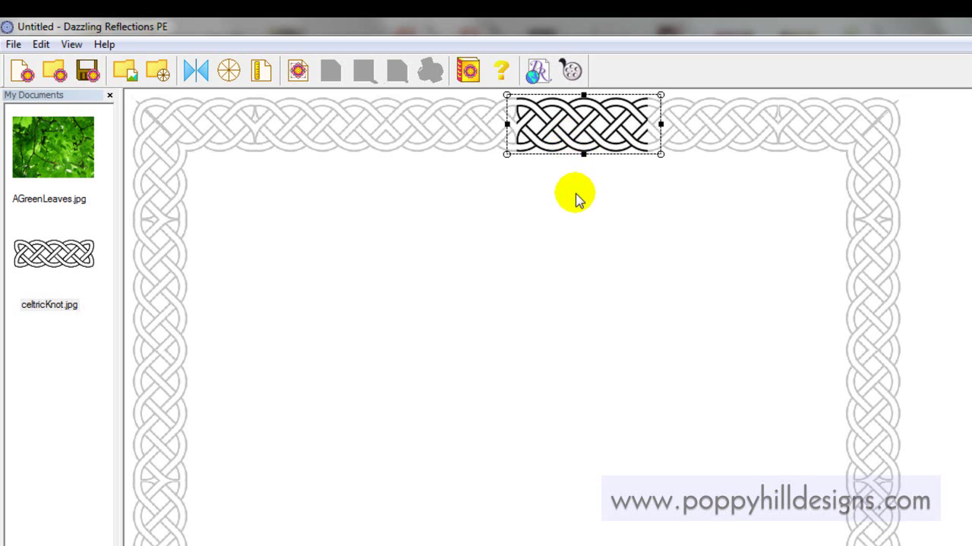
{"action": "left_click", "coordinate": [575, 190]}
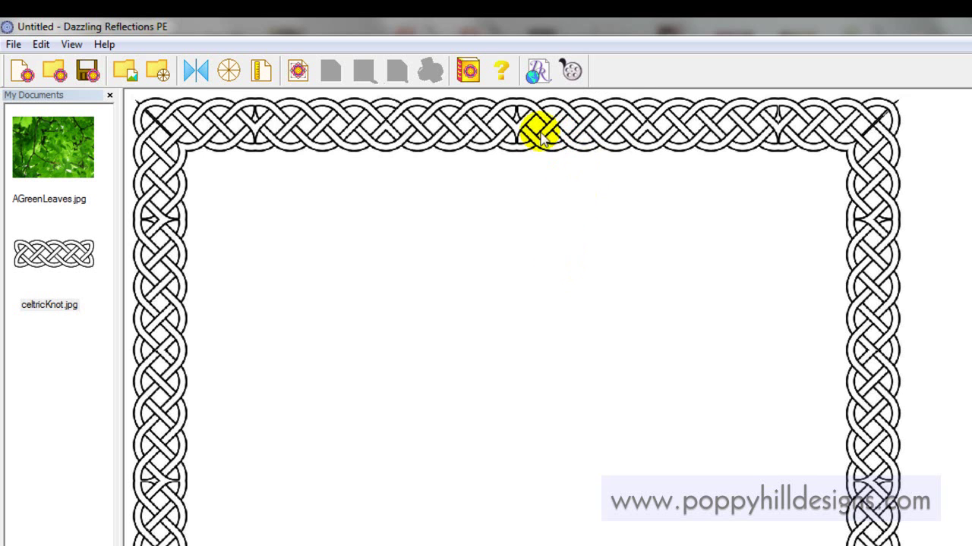
{"action": "left_click", "coordinate": [539, 137]}
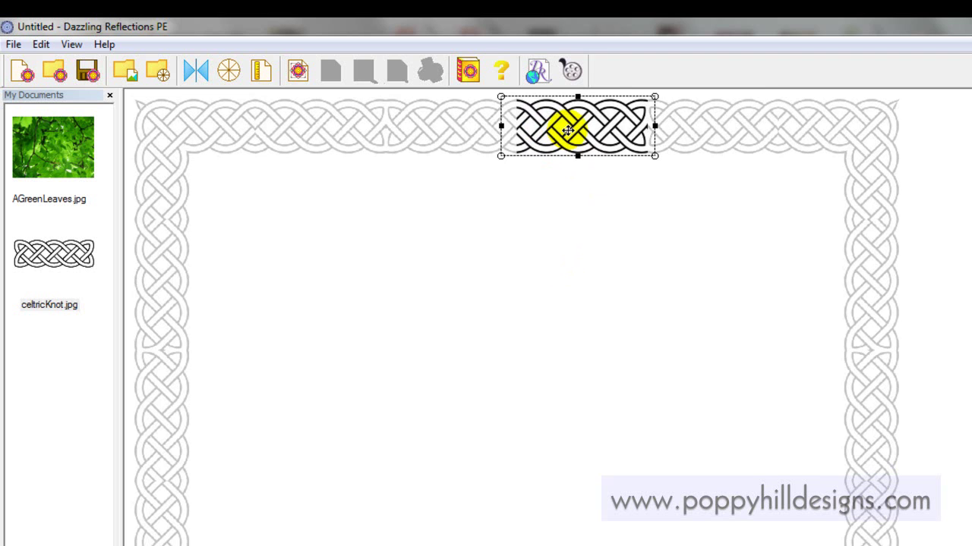
{"action": "left_click", "coordinate": [571, 205]}
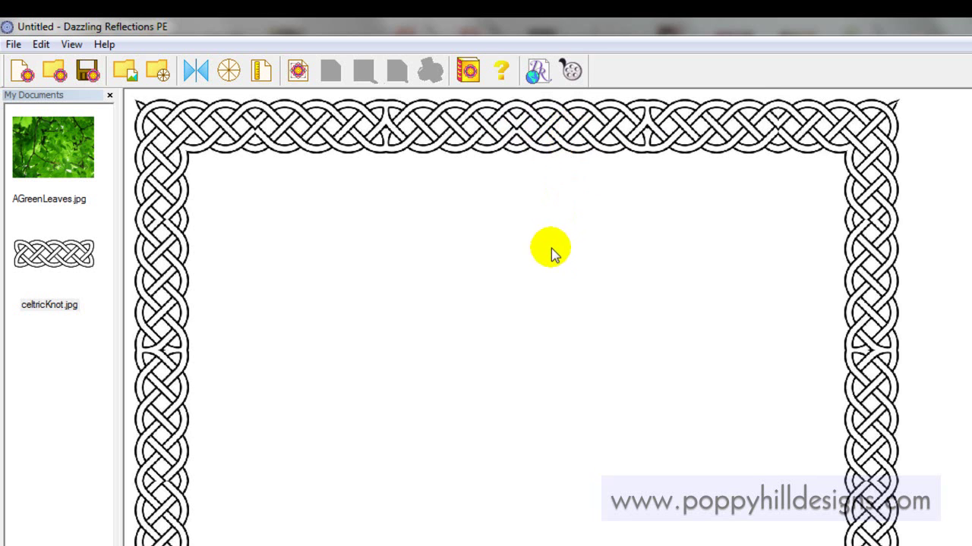